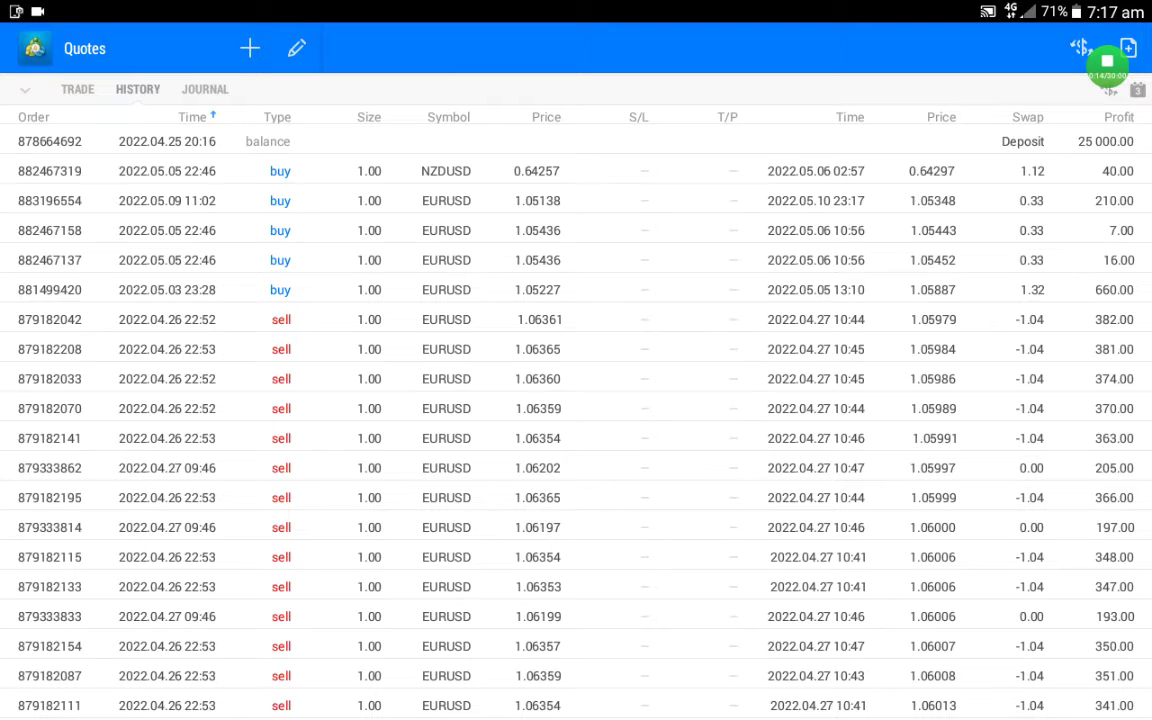
pyautogui.scroll(-3, 576, 420)
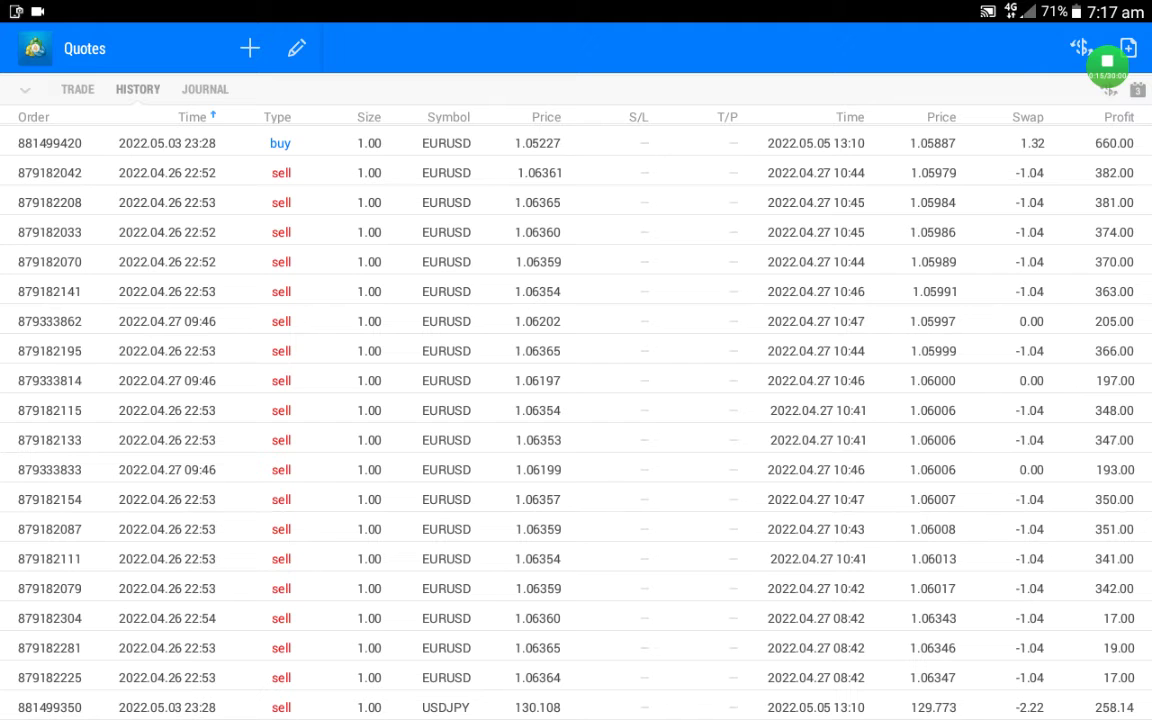
pyautogui.scroll(3, 576, 420)
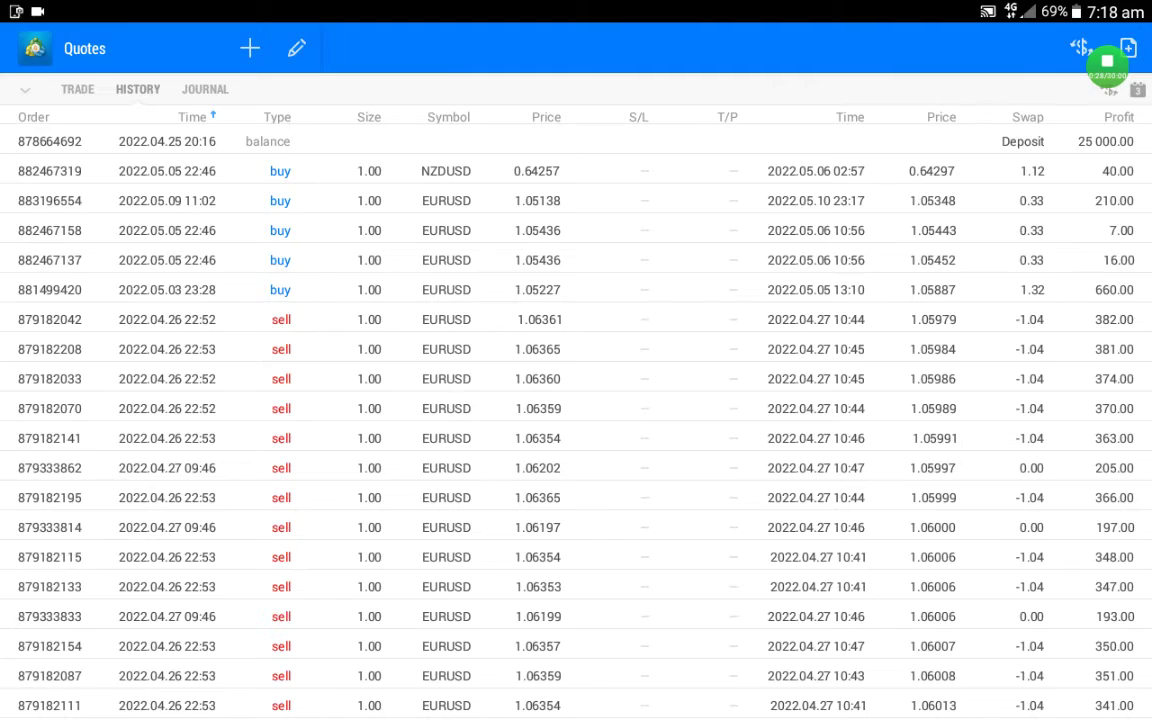
pyautogui.scroll(-5, 576, 400)
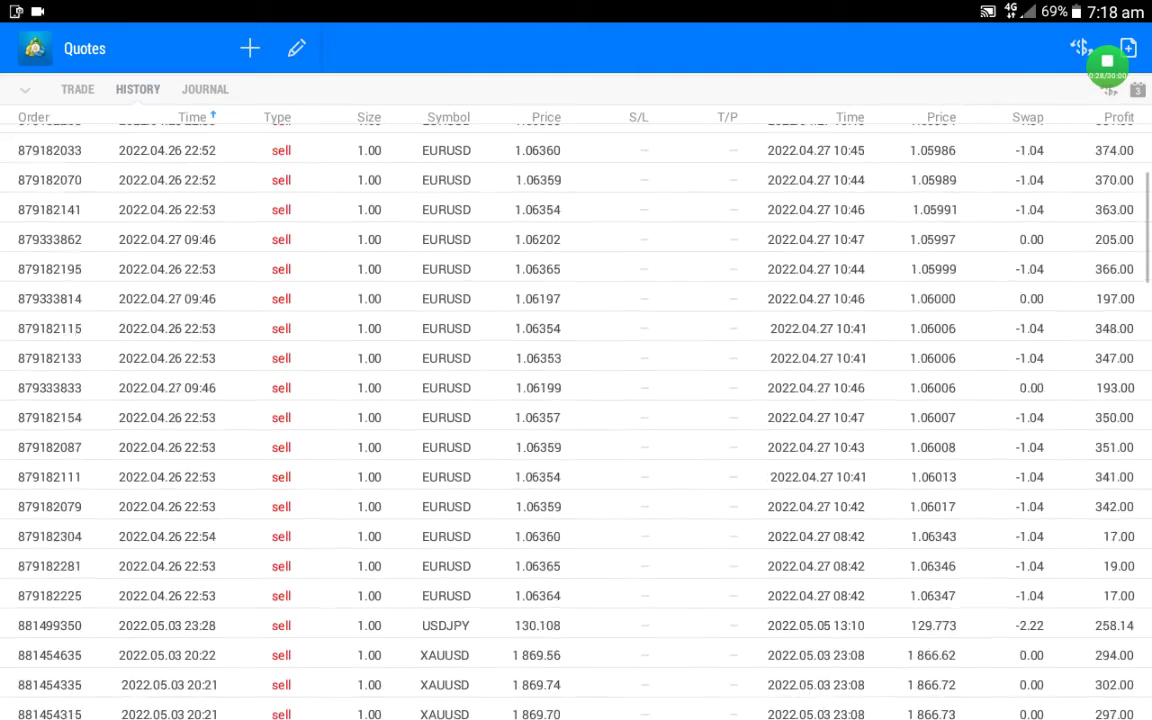
pyautogui.scroll(-5, 576, 400)
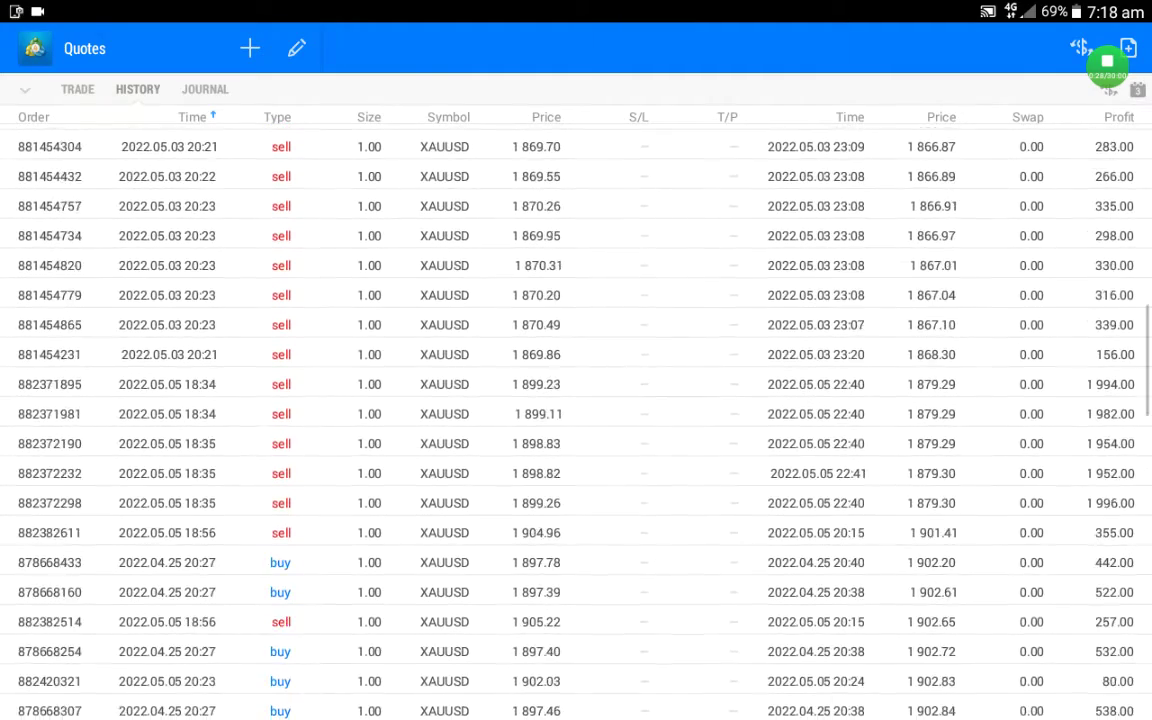
pyautogui.scroll(-5, 576, 400)
pyautogui.scroll(-10, 576, 400)
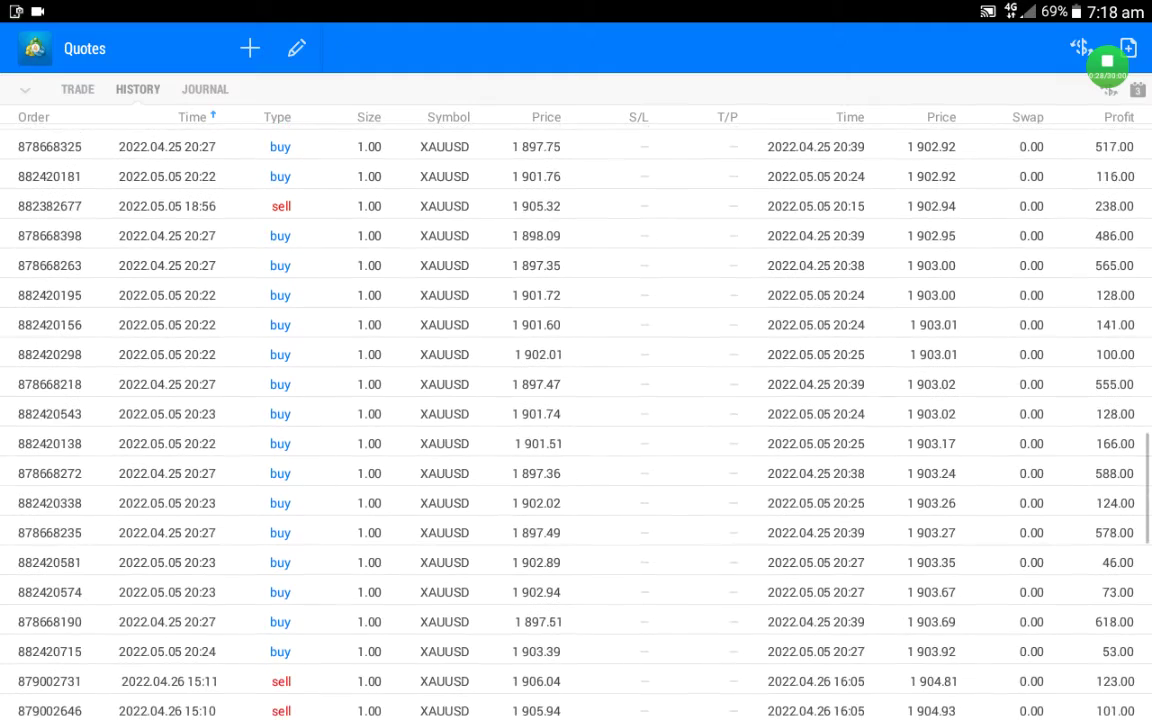
pyautogui.scroll(-6, 576, 400)
pyautogui.scroll(-2, 576, 400)
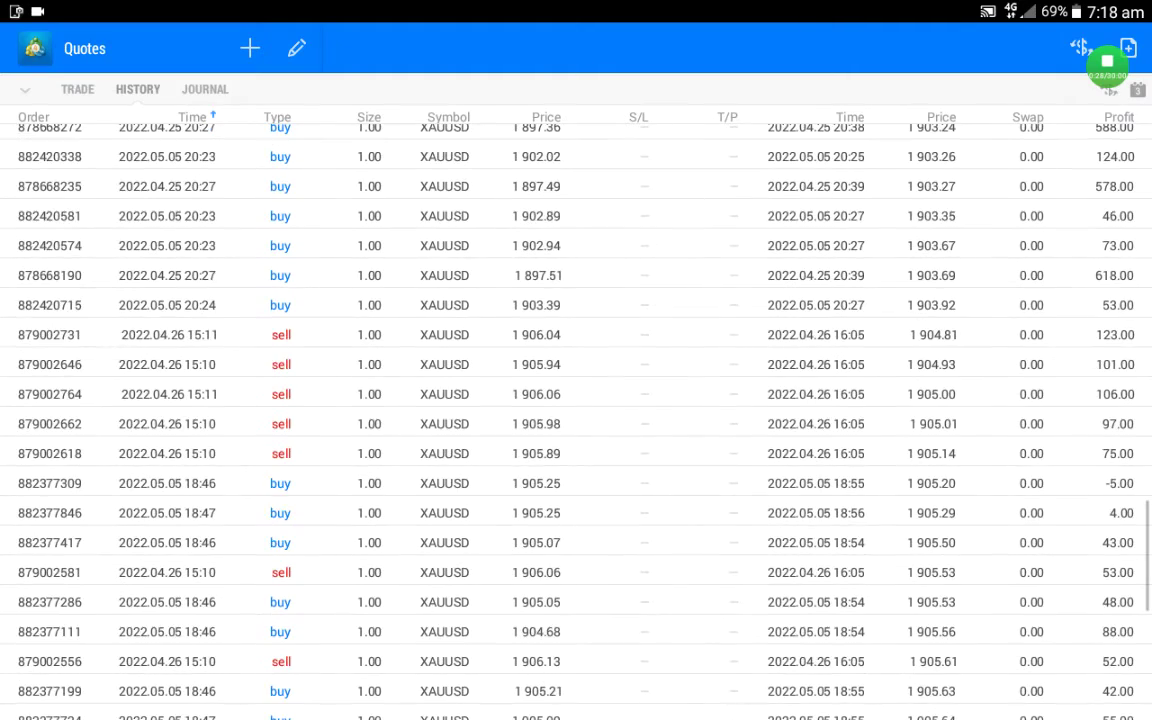
pyautogui.scroll(-4, 576, 400)
pyautogui.scroll(-3, 576, 400)
pyautogui.scroll(-2, 576, 400)
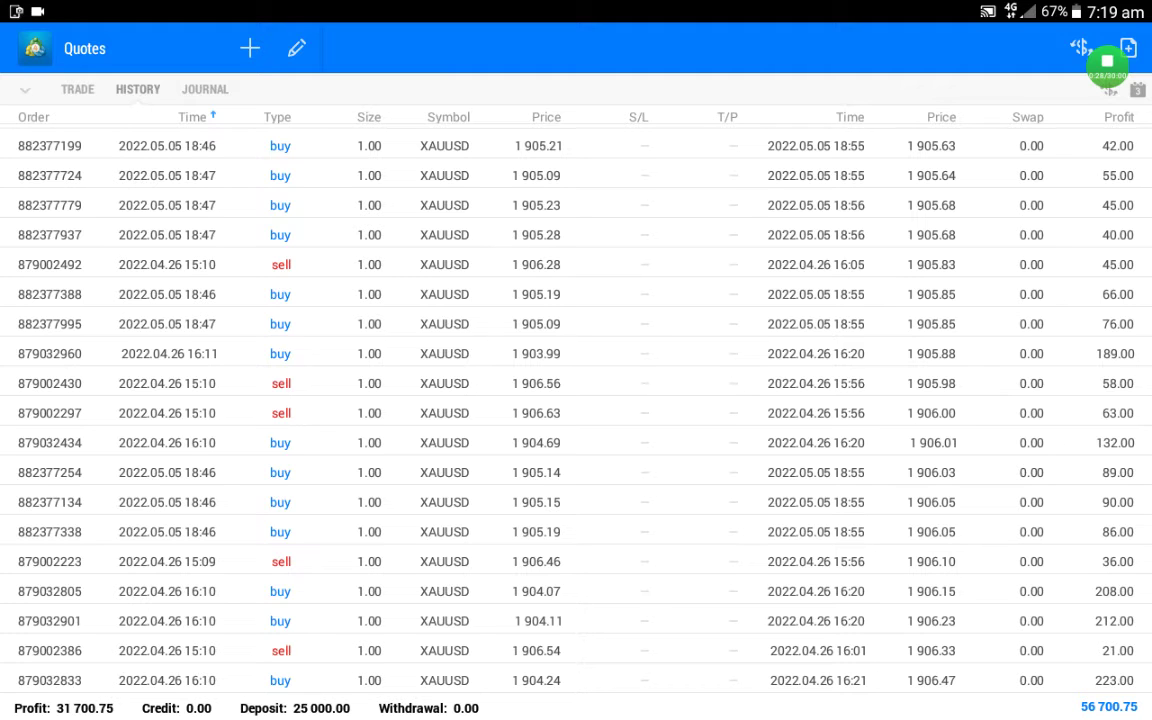
pyautogui.scroll(2, 576, 400)
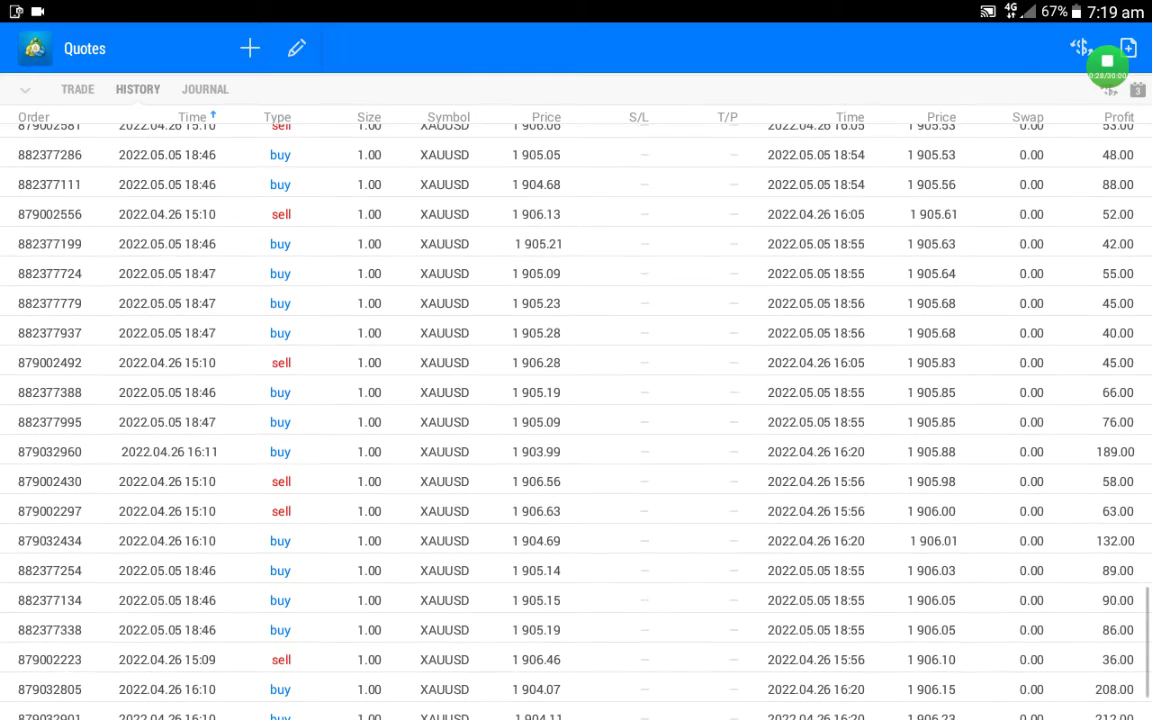
pyautogui.scroll(2, 576, 400)
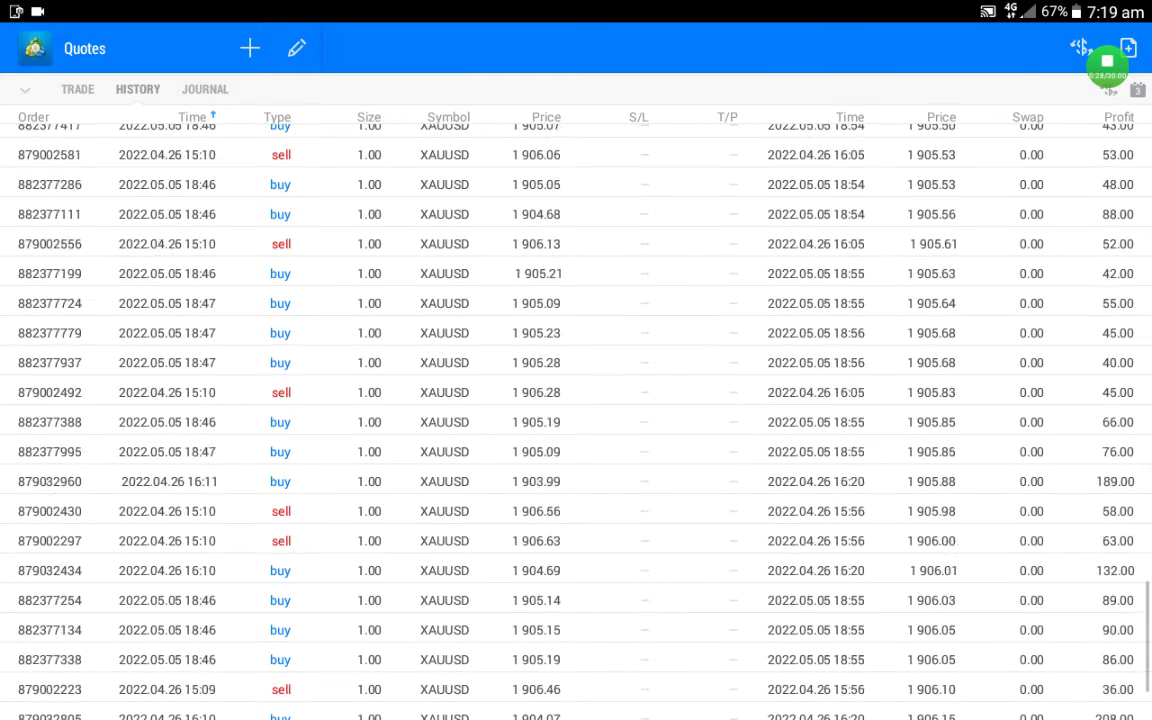
pyautogui.scroll(1, 576, 400)
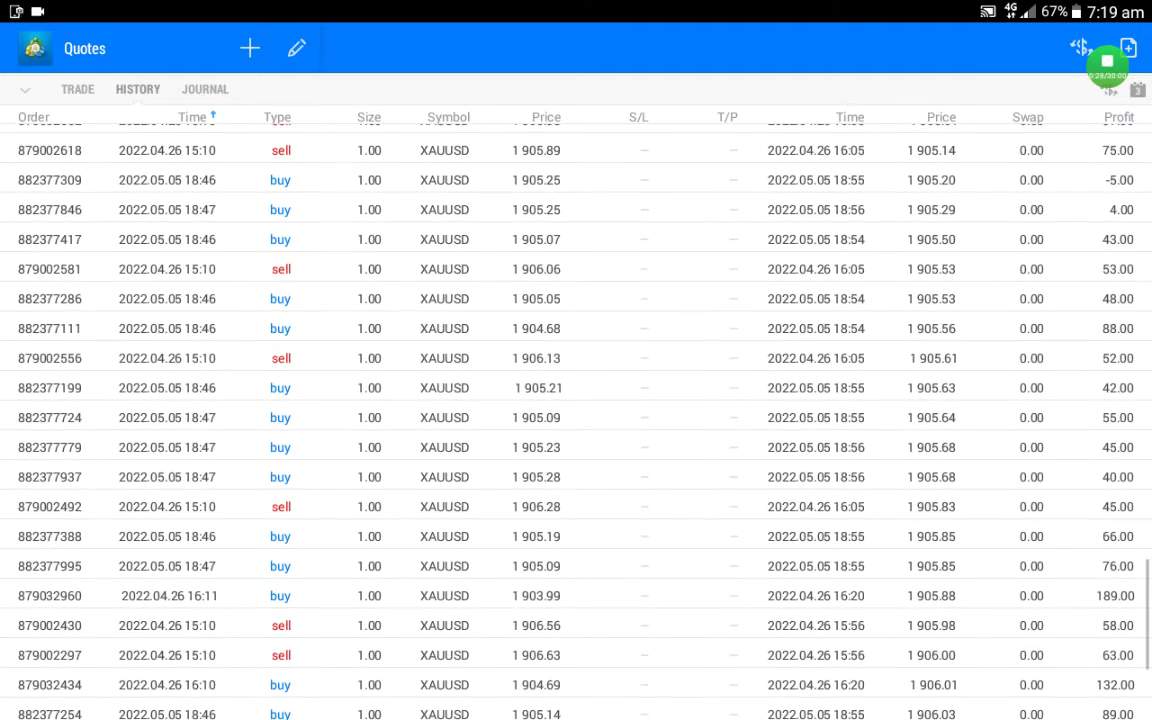
pyautogui.scroll(2, 576, 400)
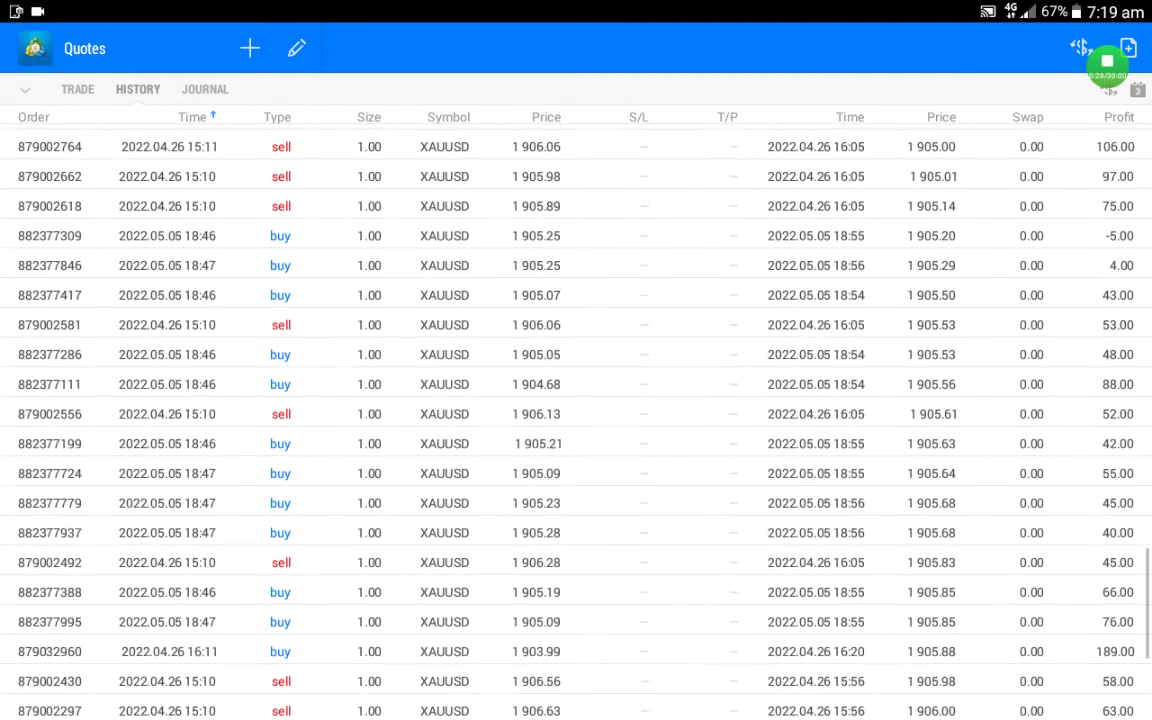
pyautogui.scroll(2, 576, 400)
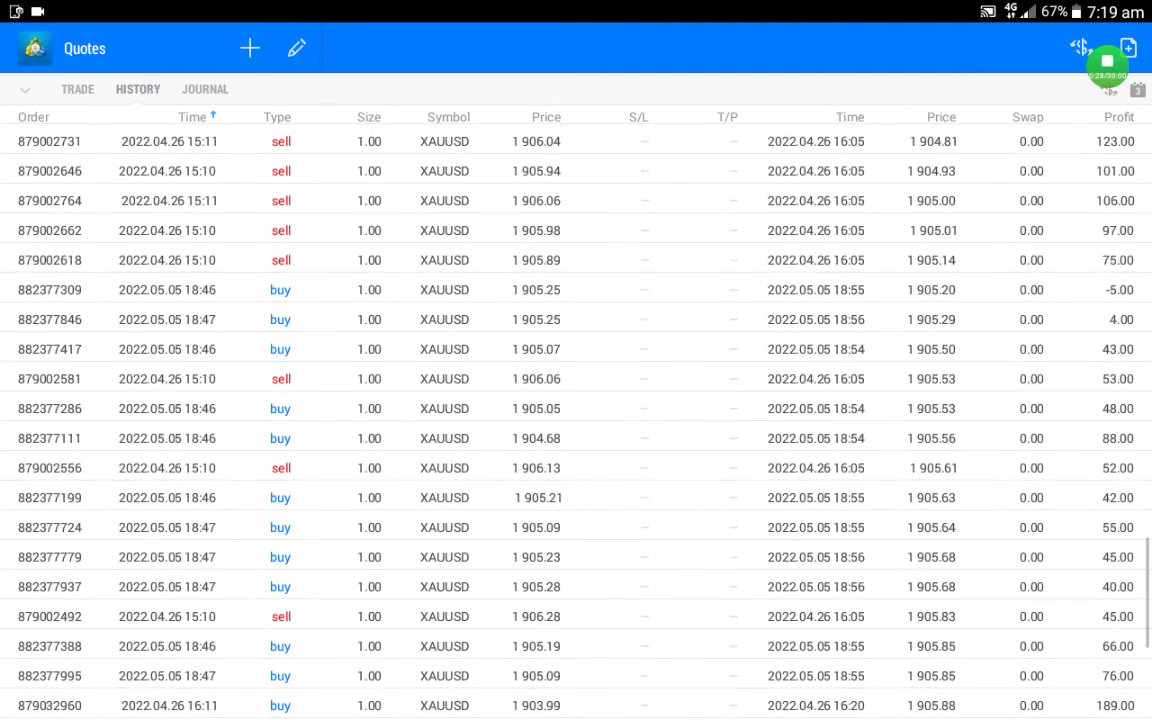
pyautogui.scroll(1, 576, 400)
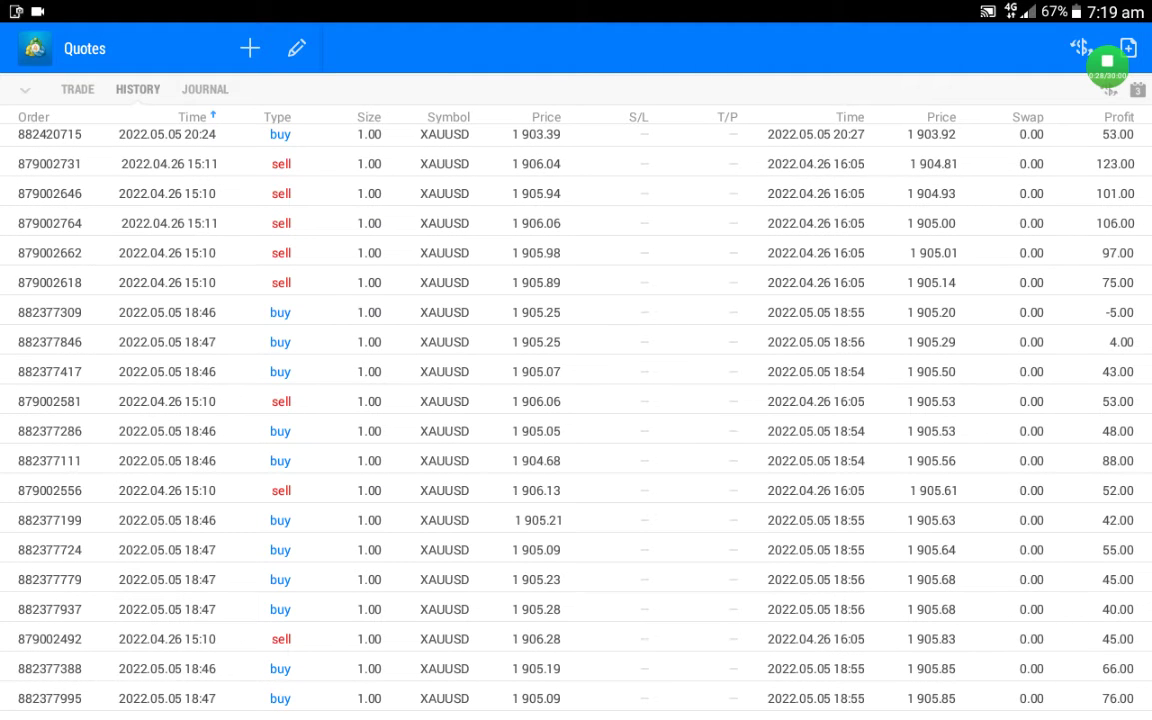
pyautogui.click(576, 312)
pyautogui.click(576, 312)
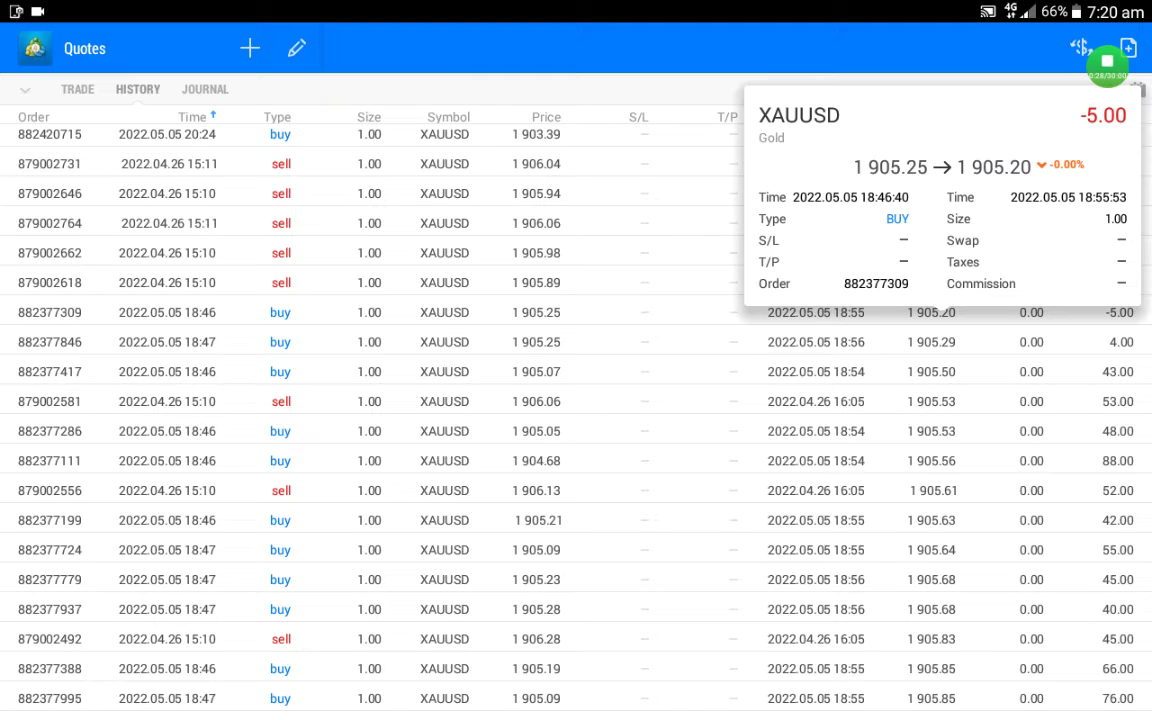
pyautogui.press('Escape')
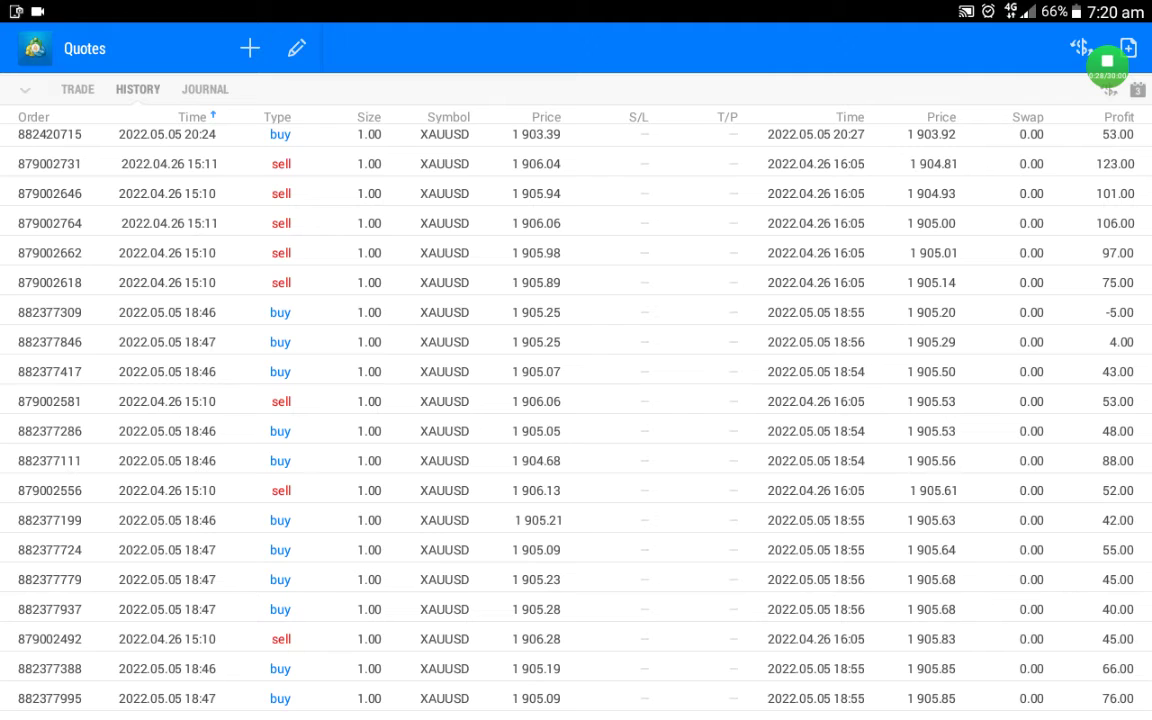
pyautogui.scroll(3, 576, 400)
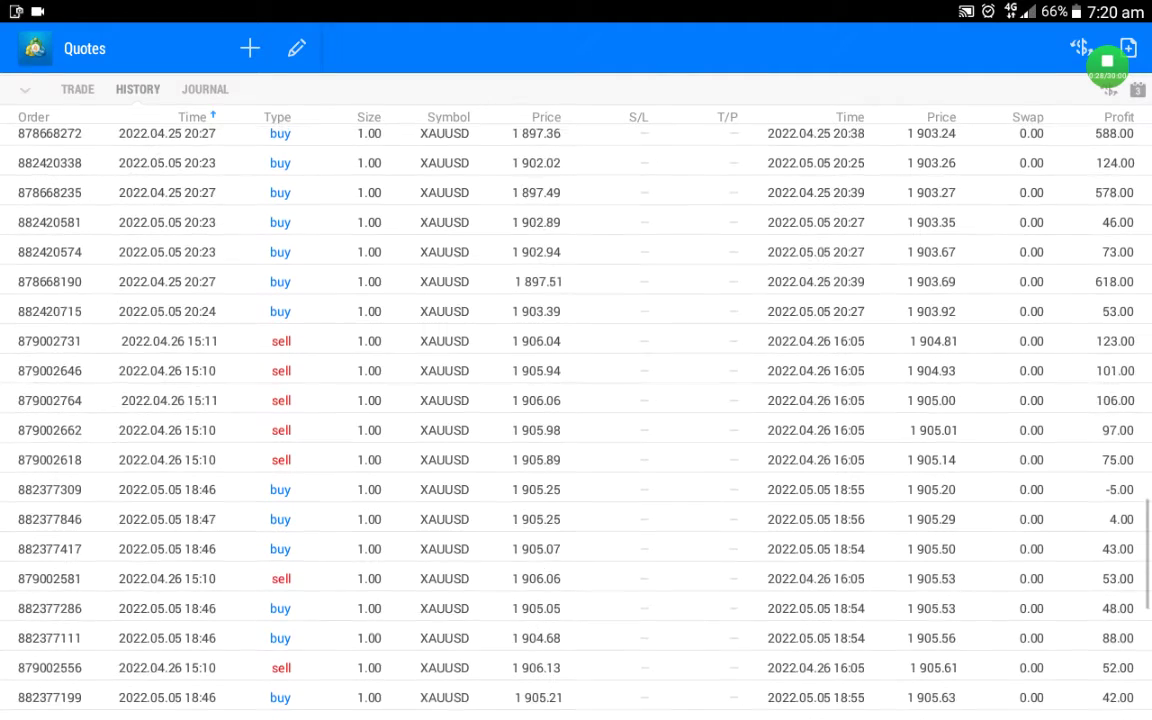
pyautogui.scroll(5, 576, 400)
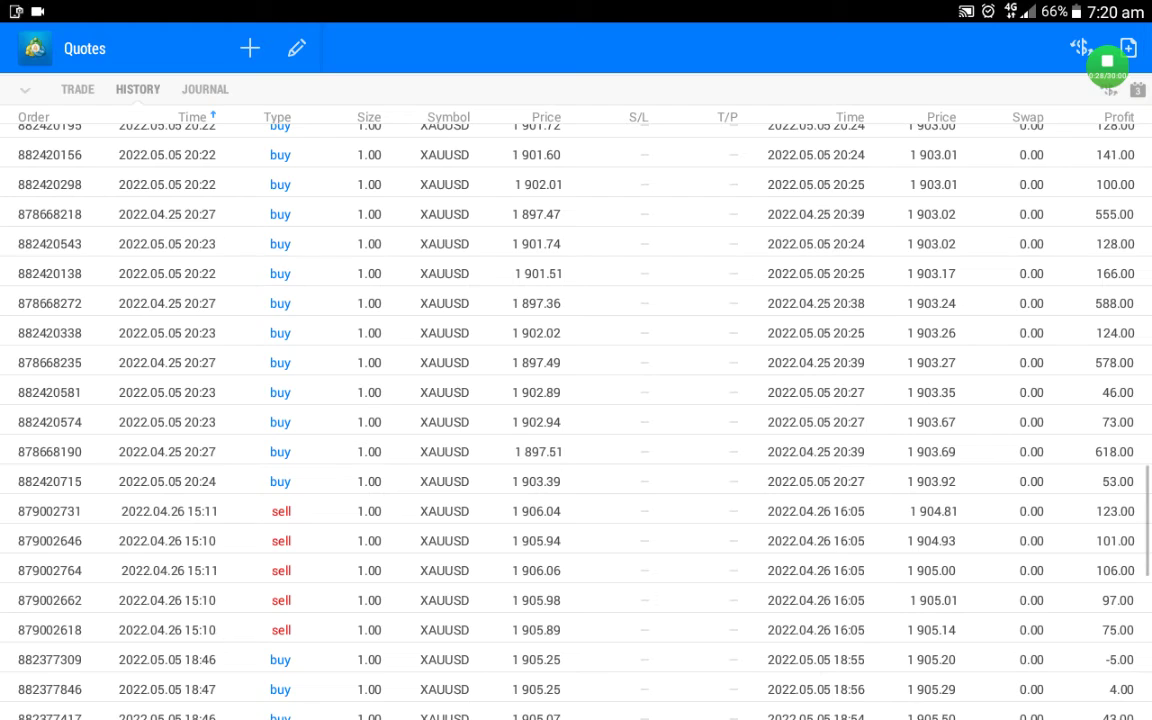
pyautogui.scroll(3, 576, 400)
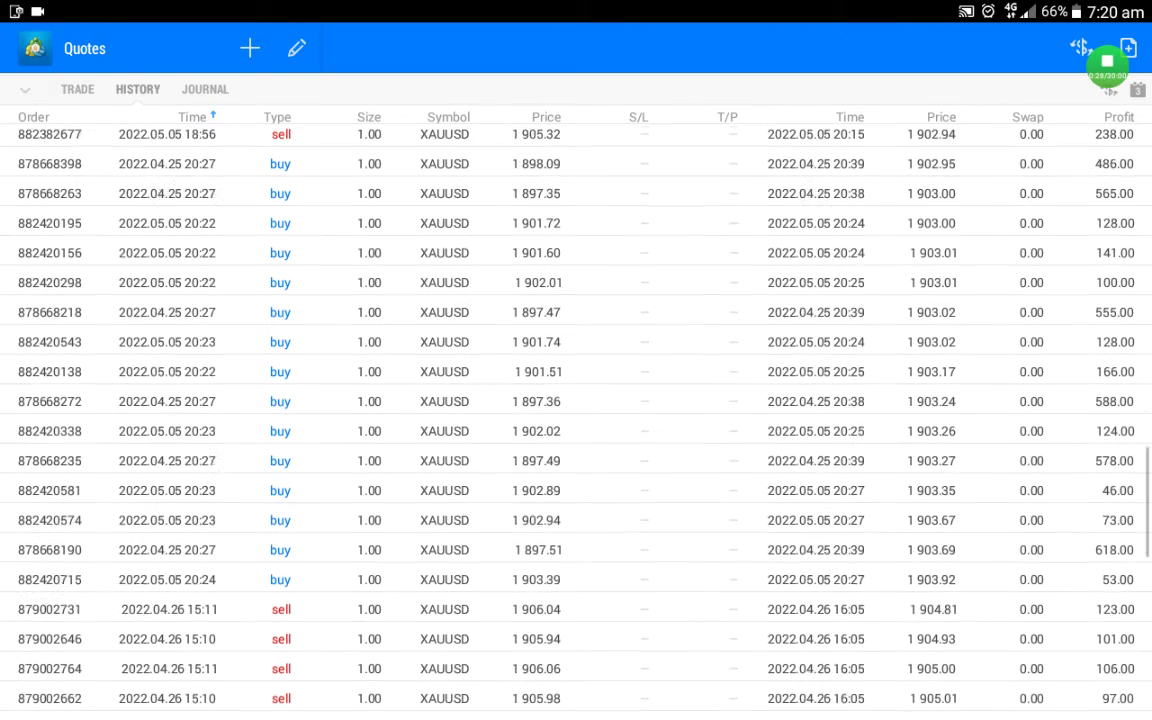
pyautogui.scroll(3, 576, 400)
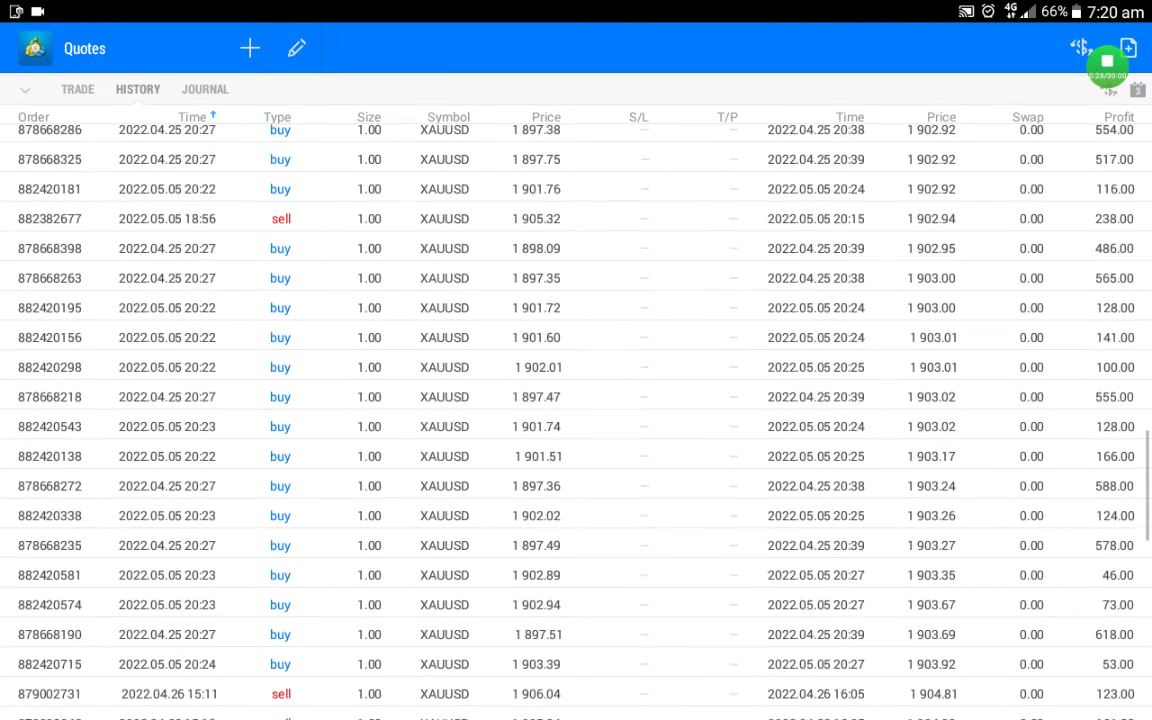
pyautogui.scroll(2, 576, 400)
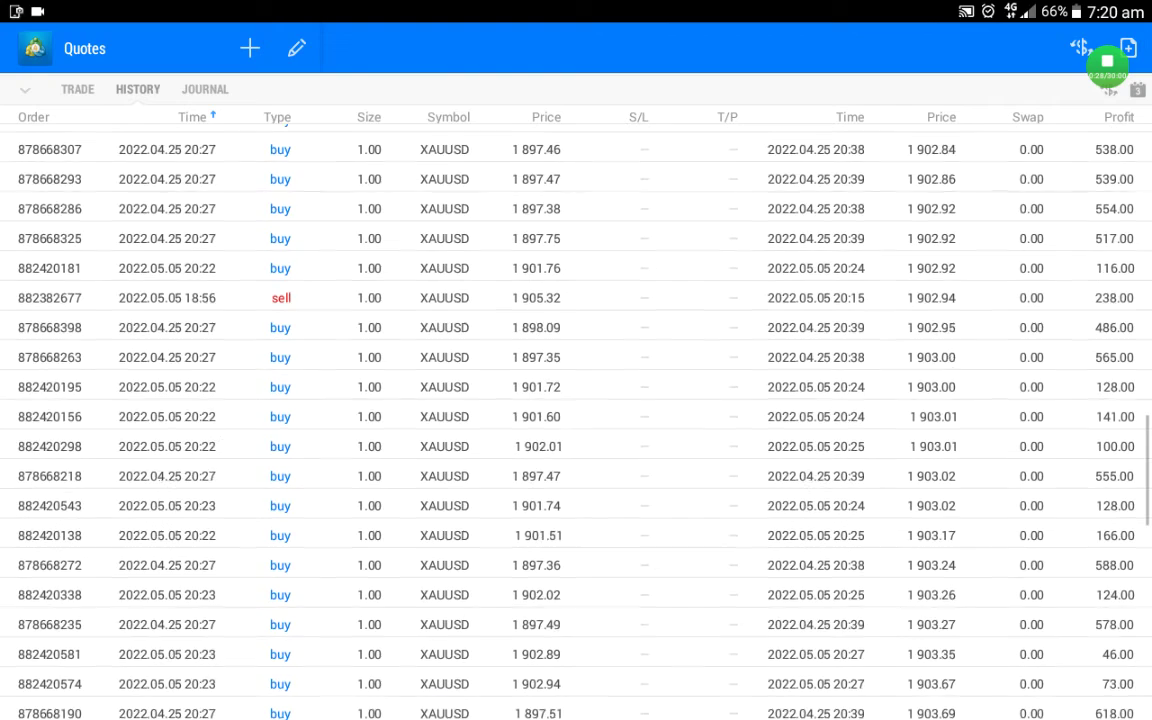
pyautogui.scroll(3, 576, 400)
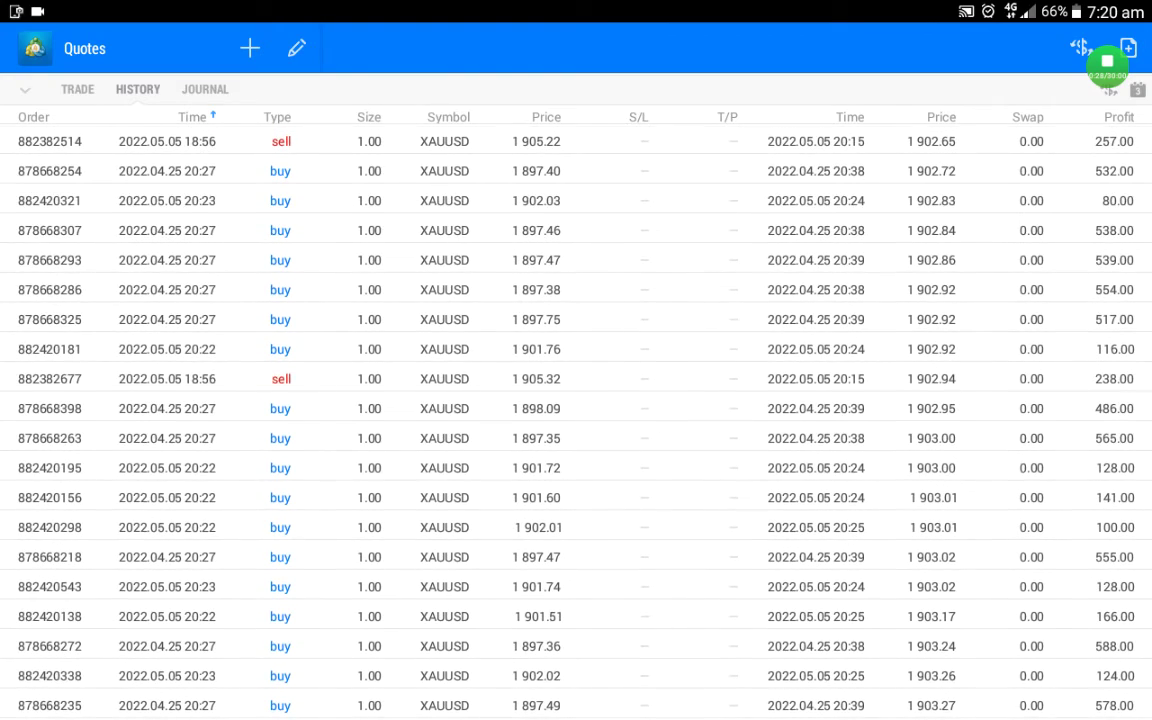
pyautogui.scroll(4, 576, 400)
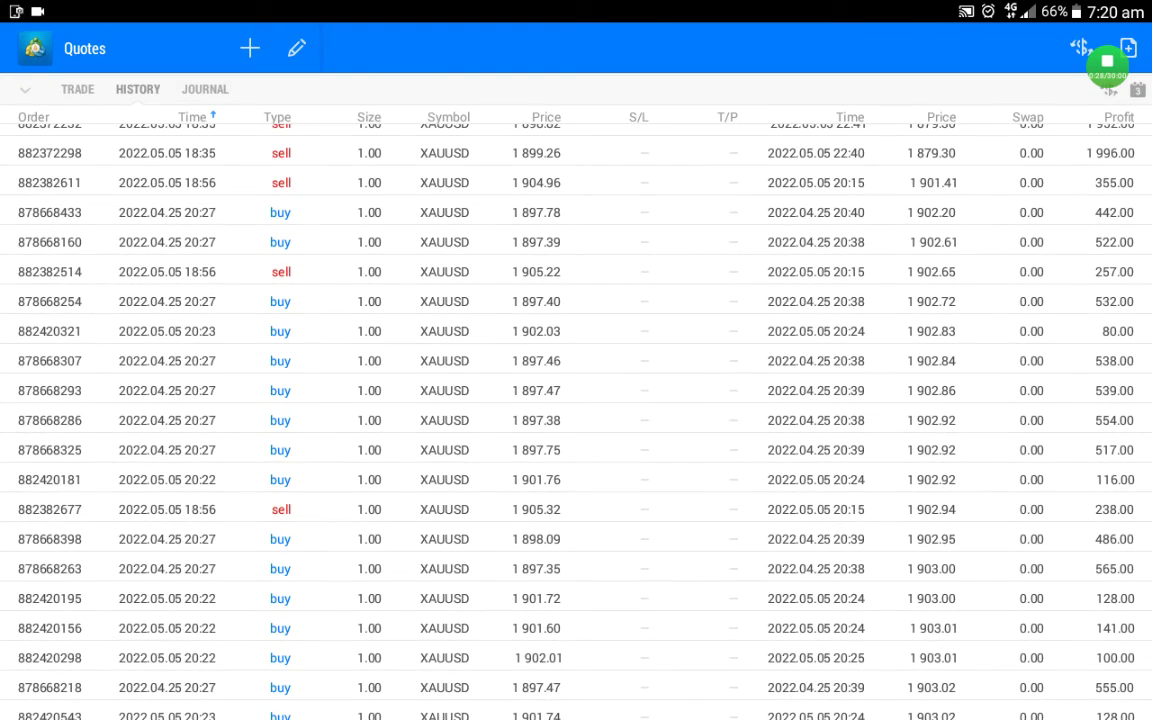
pyautogui.scroll(4, 576, 400)
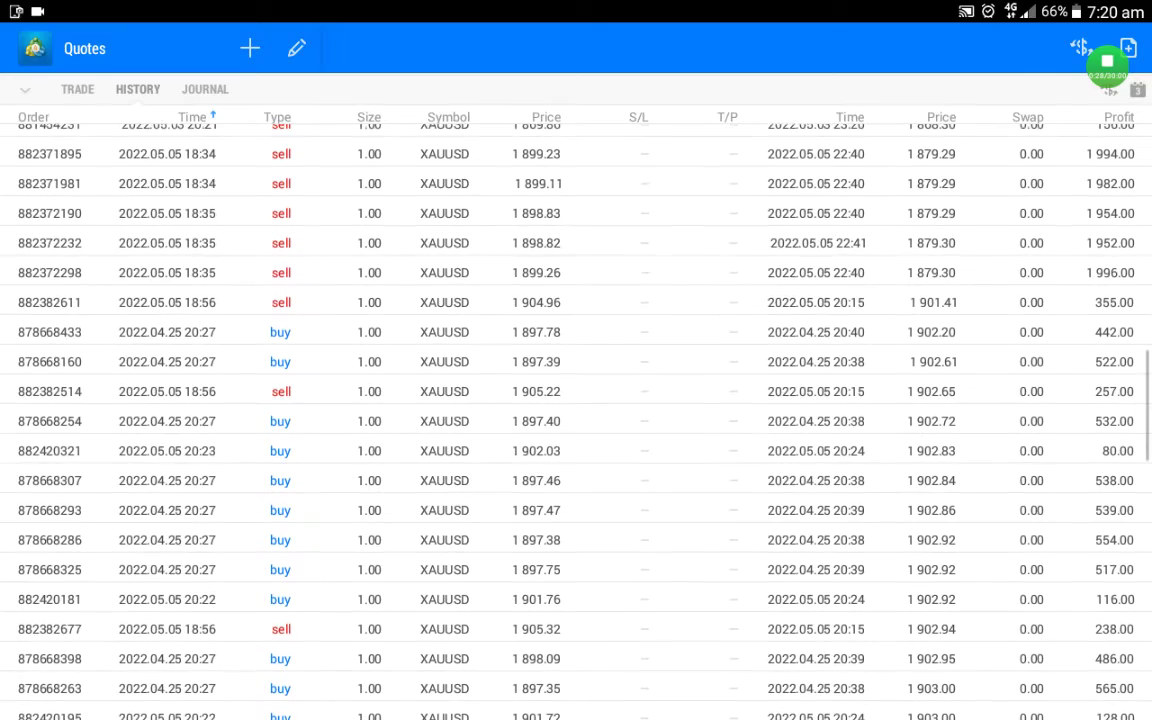
pyautogui.scroll(5, 576, 400)
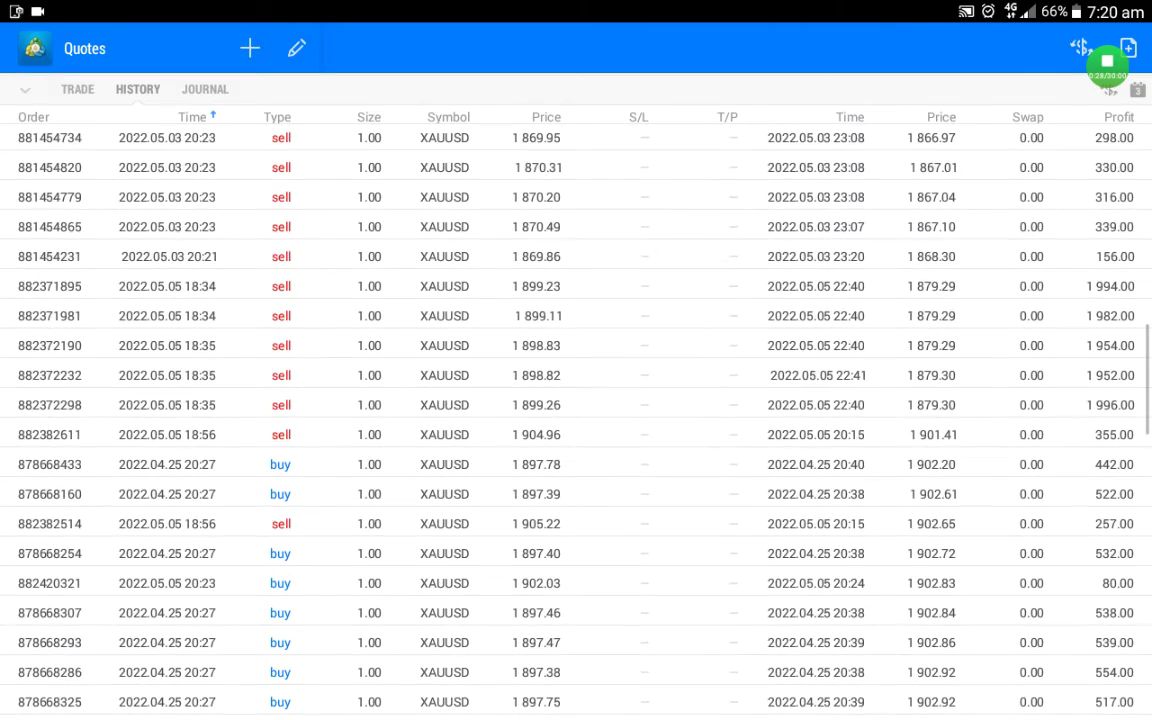
pyautogui.scroll(1, 576, 400)
pyautogui.scroll(2, 576, 400)
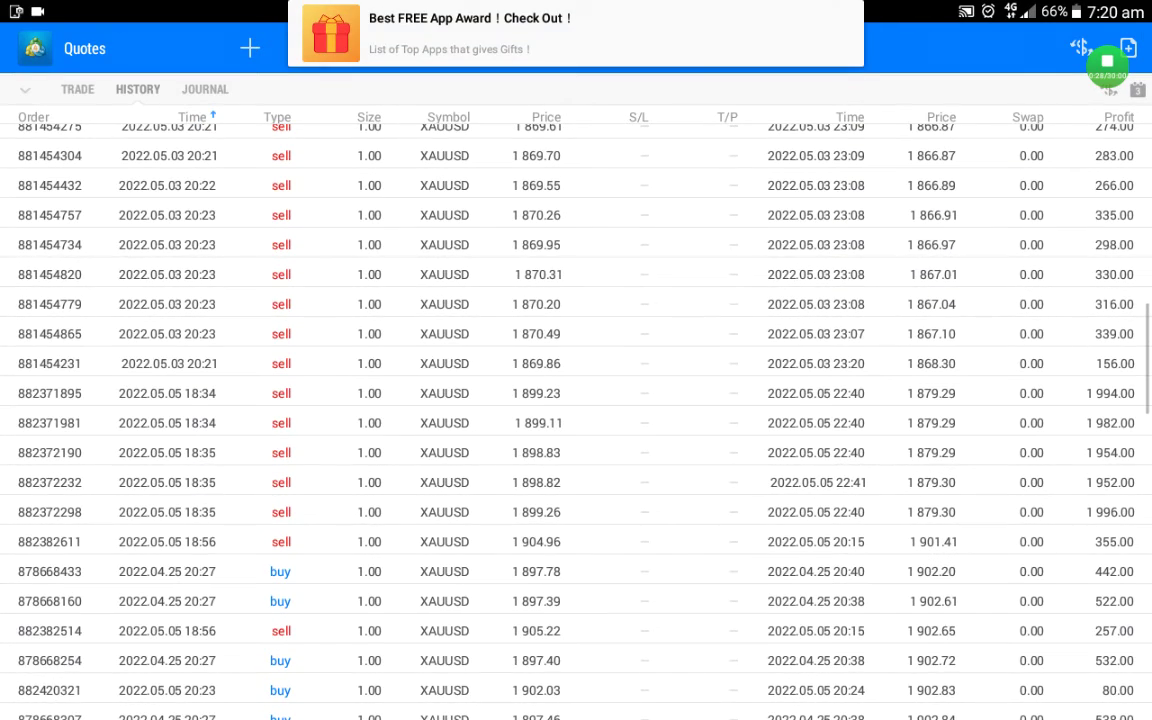
pyautogui.scroll(4, 576, 400)
pyautogui.scroll(3, 576, 400)
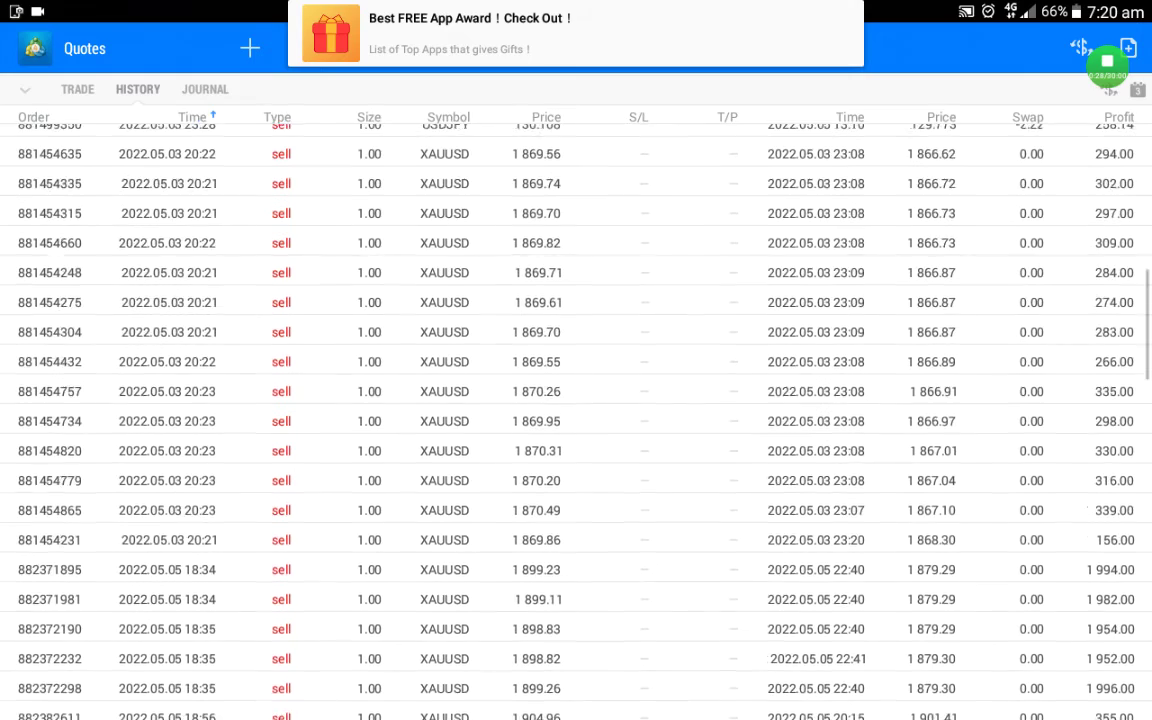
pyautogui.scroll(3, 576, 400)
pyautogui.scroll(1, 576, 400)
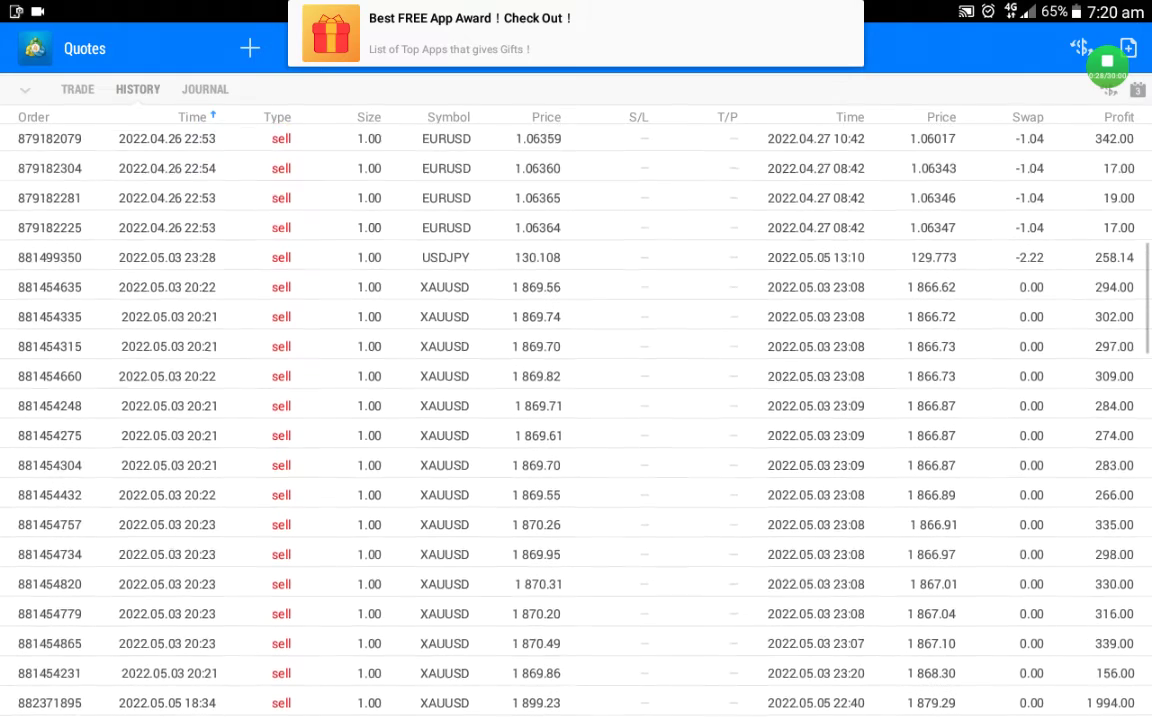
pyautogui.scroll(3, 576, 400)
pyautogui.scroll(1, 576, 400)
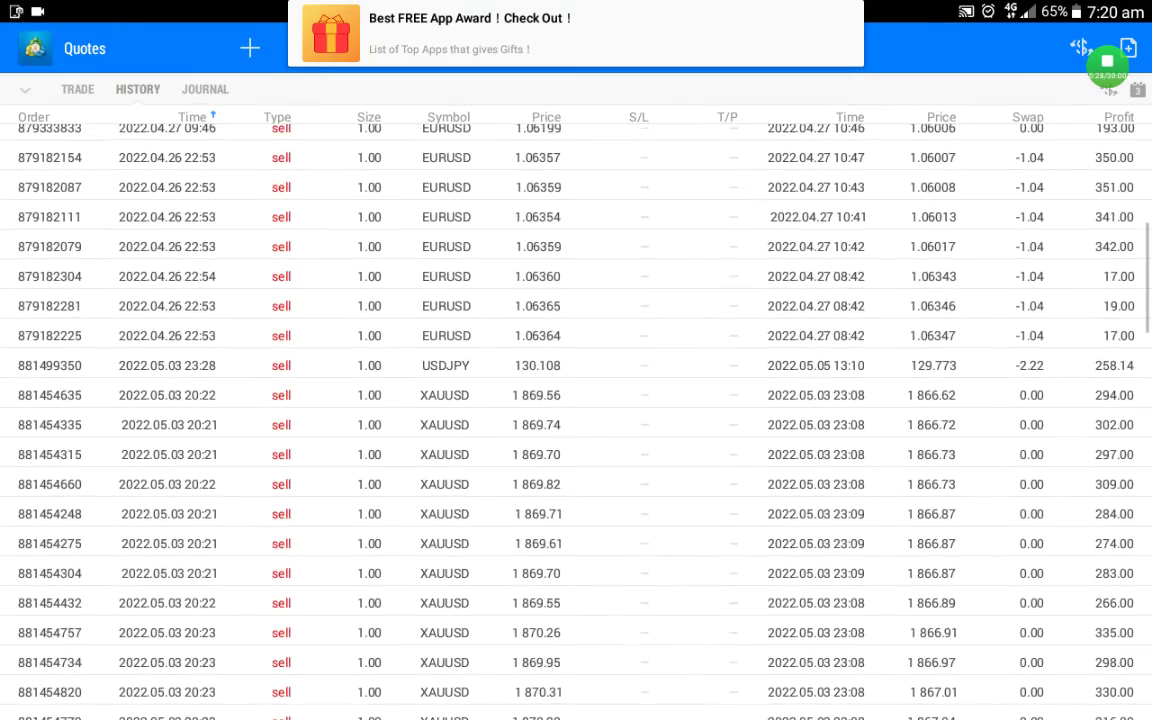
pyautogui.scroll(3, 576, 400)
pyautogui.scroll(2, 576, 400)
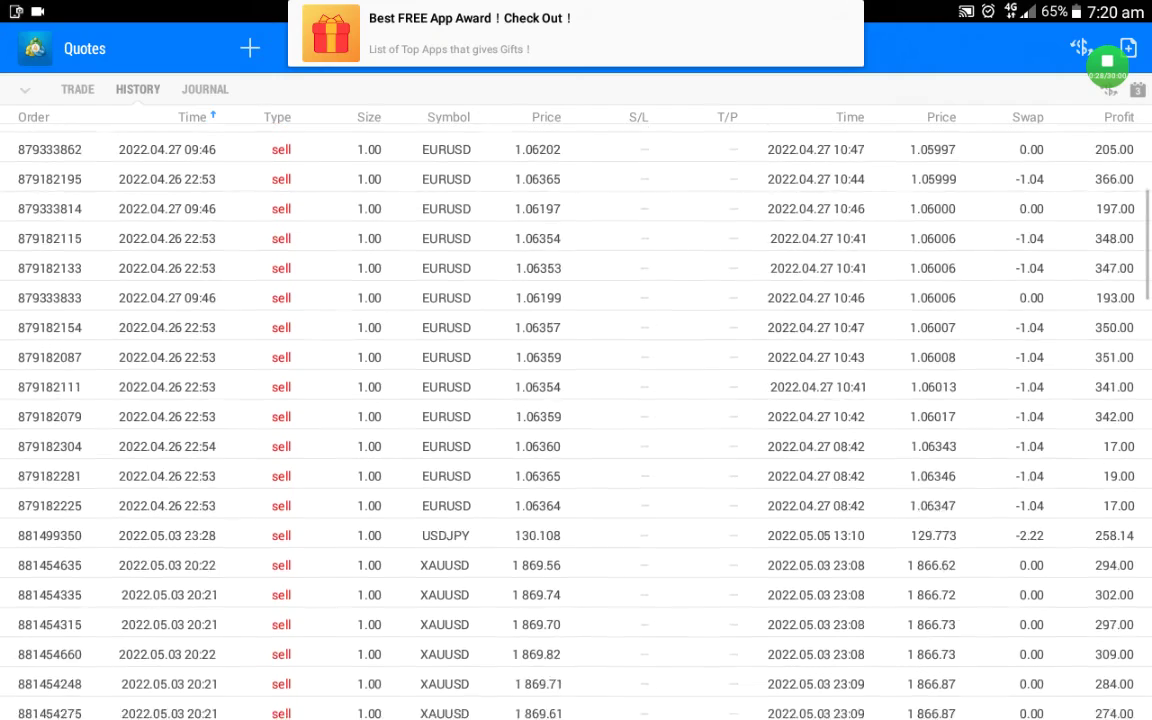
pyautogui.scroll(2, 576, 400)
pyautogui.scroll(2, 576, 400)
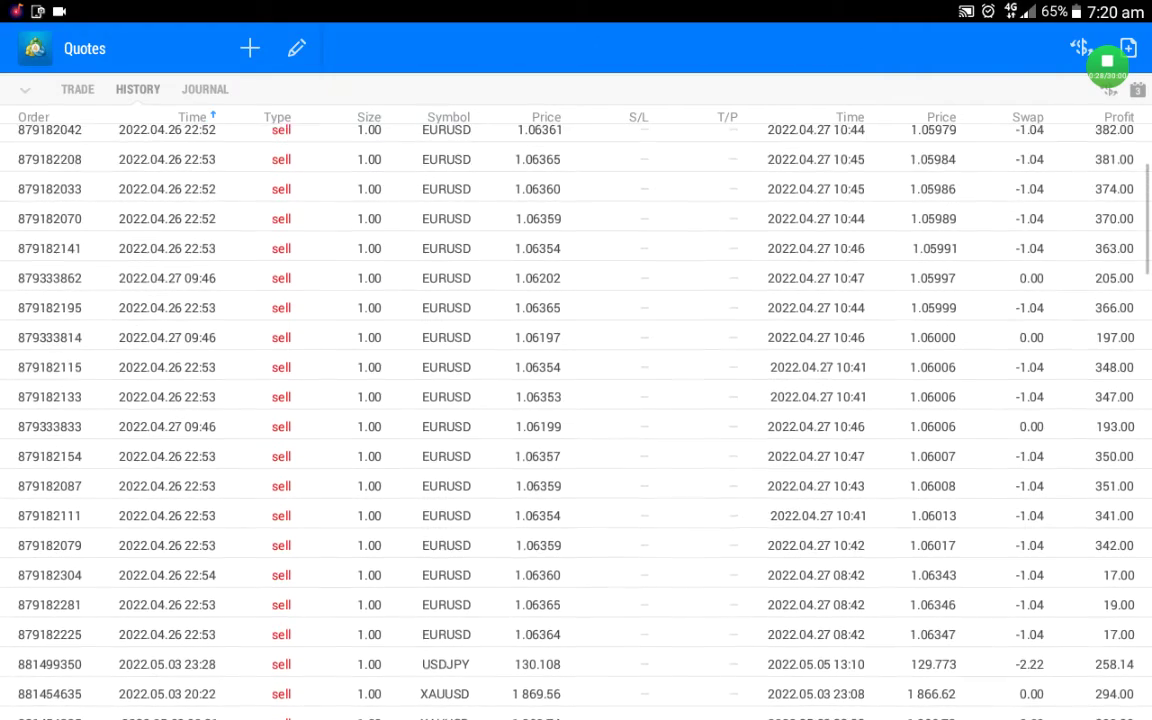
pyautogui.scroll(3, 576, 400)
pyautogui.scroll(2, 576, 400)
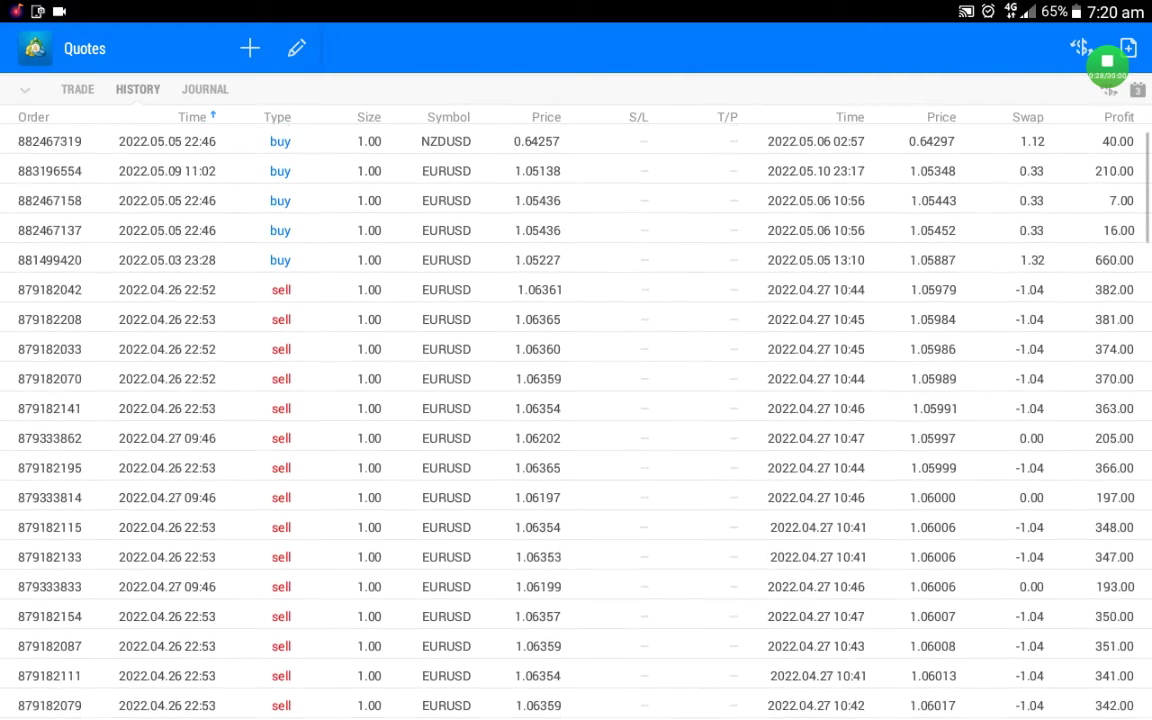
pyautogui.scroll(1, 576, 400)
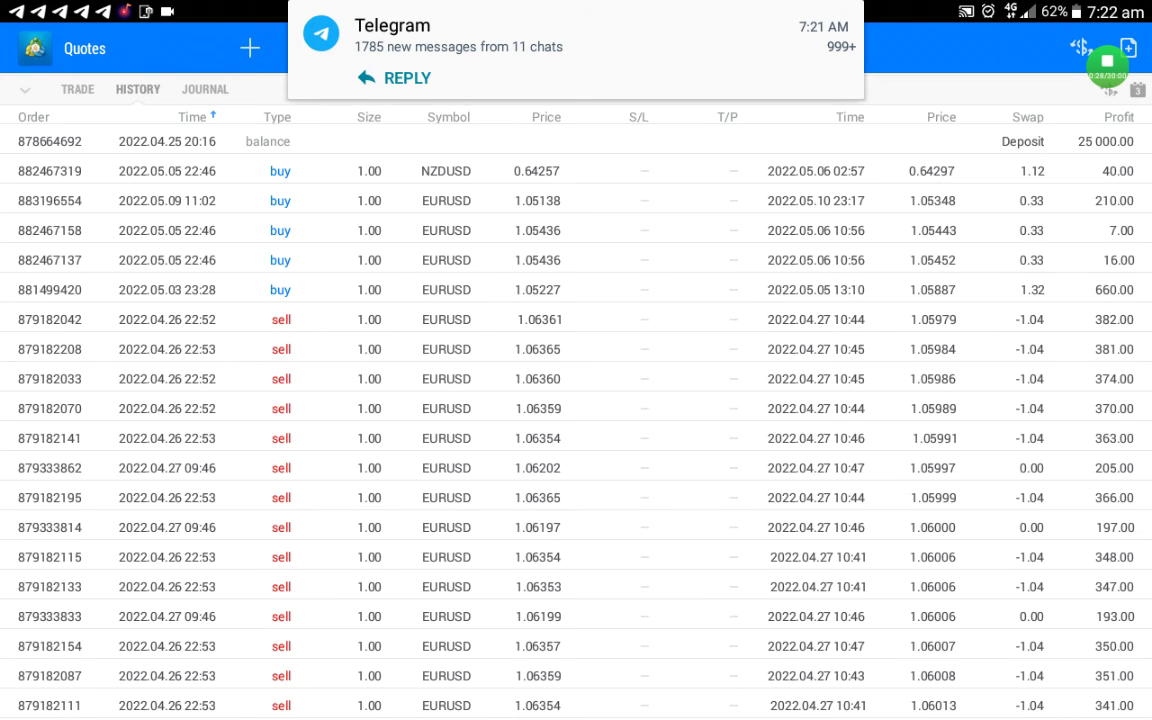
pyautogui.scroll(-5, 576, 400)
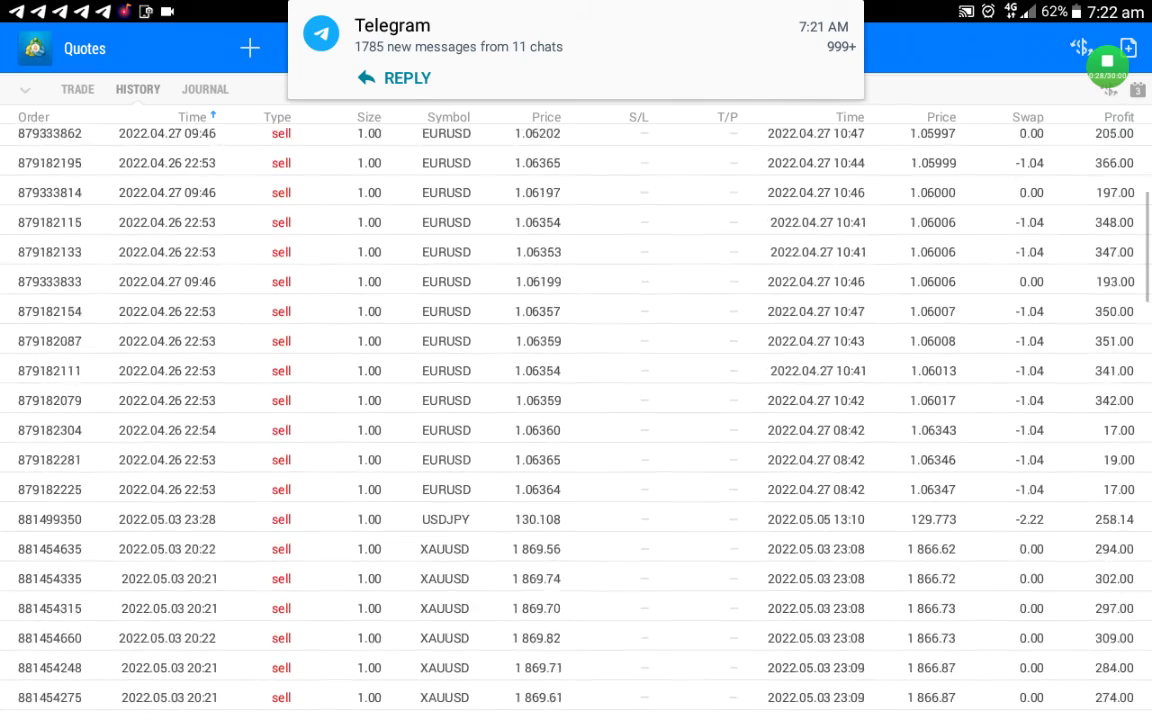
pyautogui.scroll(-5, 576, 400)
pyautogui.scroll(-3, 576, 400)
pyautogui.scroll(-5, 576, 400)
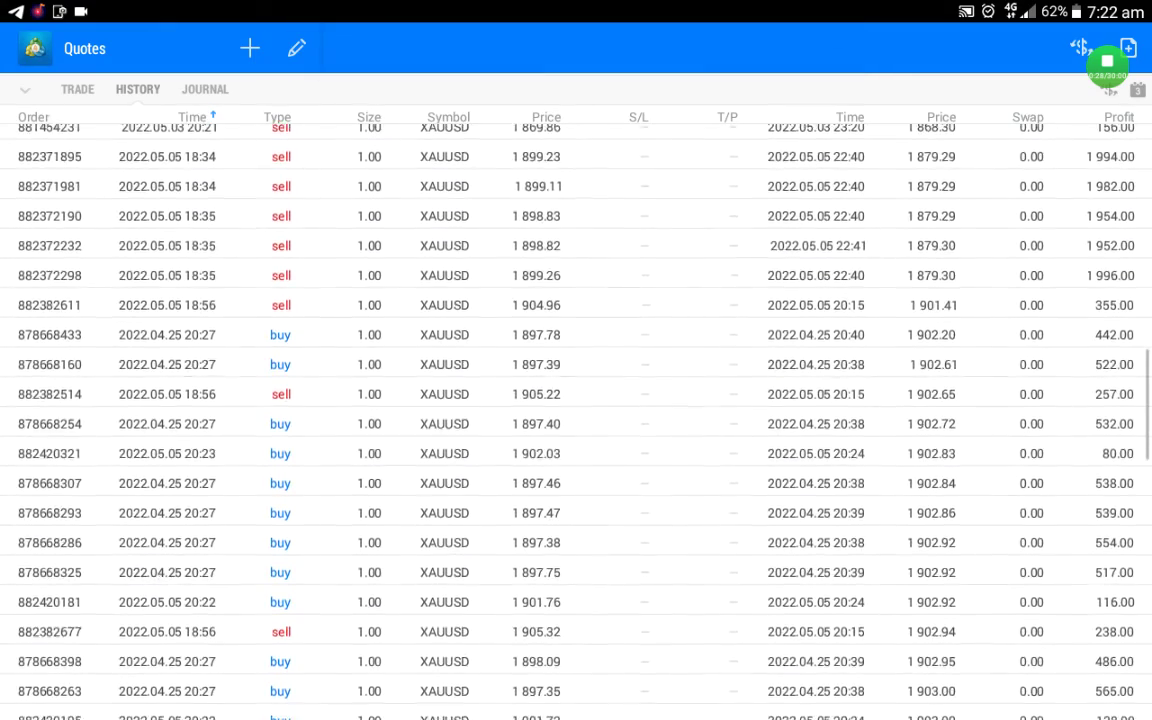
pyautogui.scroll(-5, 576, 400)
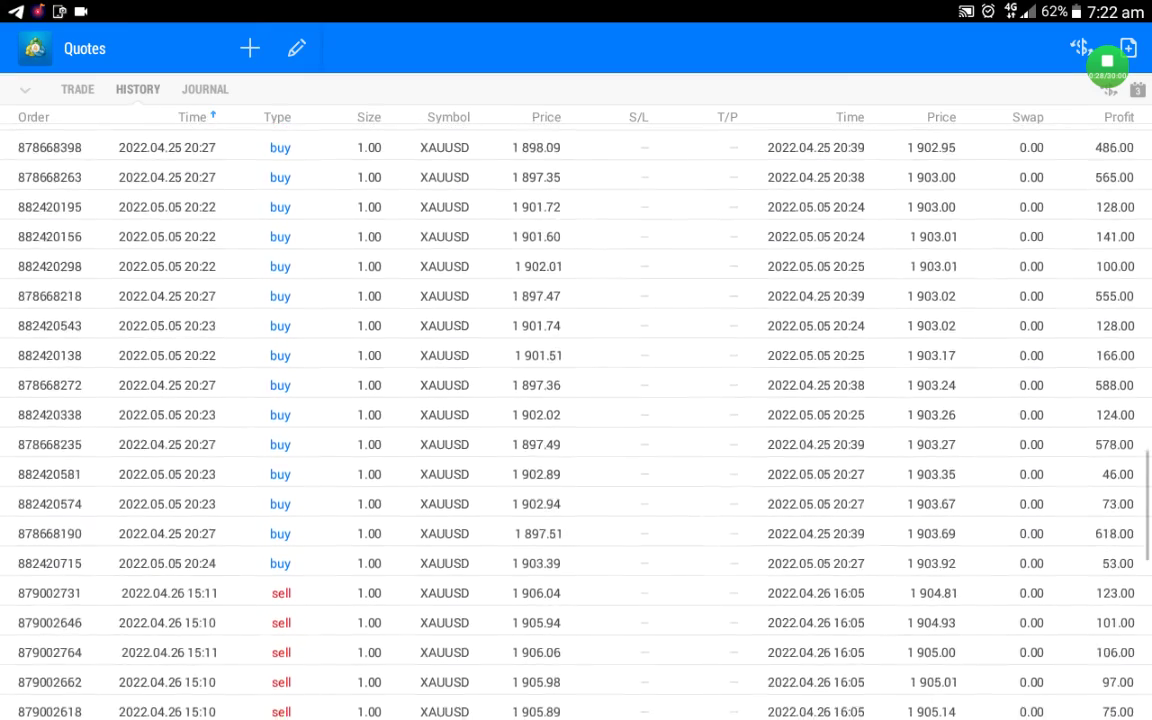
pyautogui.scroll(-3, 576, 400)
pyautogui.scroll(-3, 576, 400)
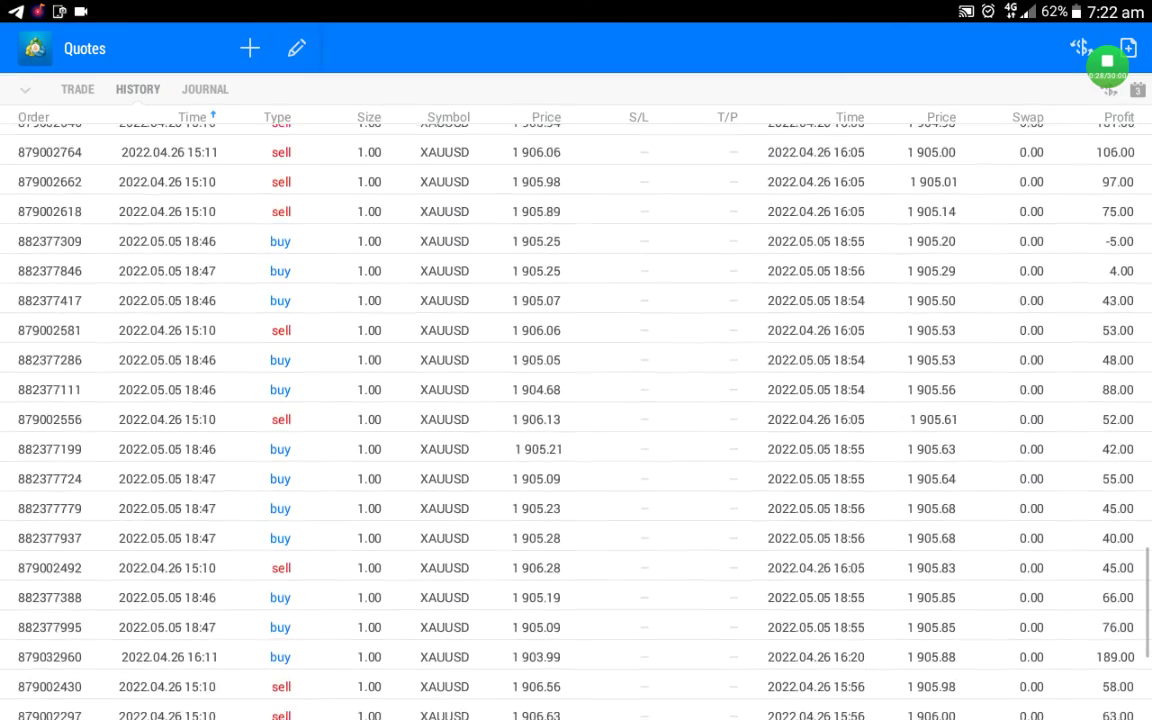
pyautogui.scroll(-3, 576, 400)
pyautogui.scroll(-3, 576, 400)
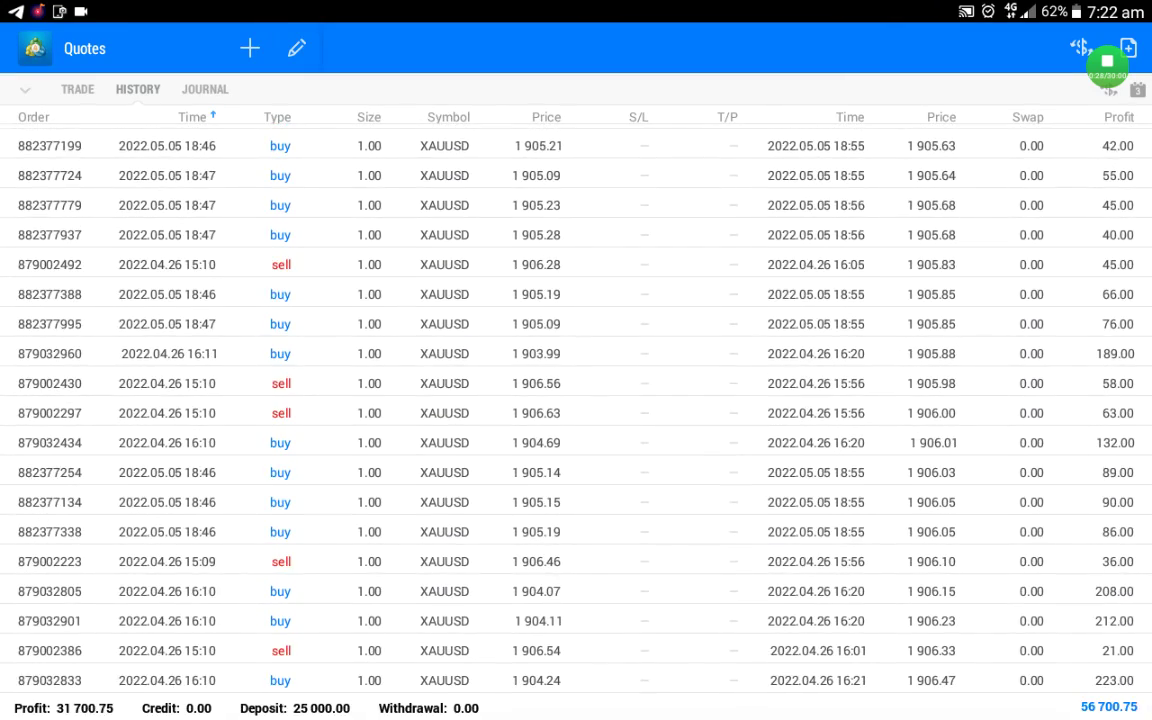